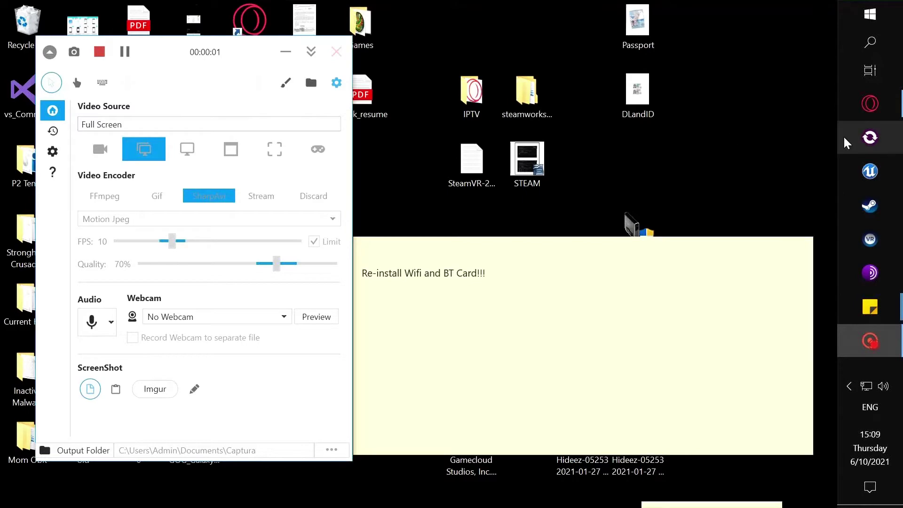
Bring the Opera window showing the church wedding photo to the front
mouse_move(861, 116)
left_click(703, 83)
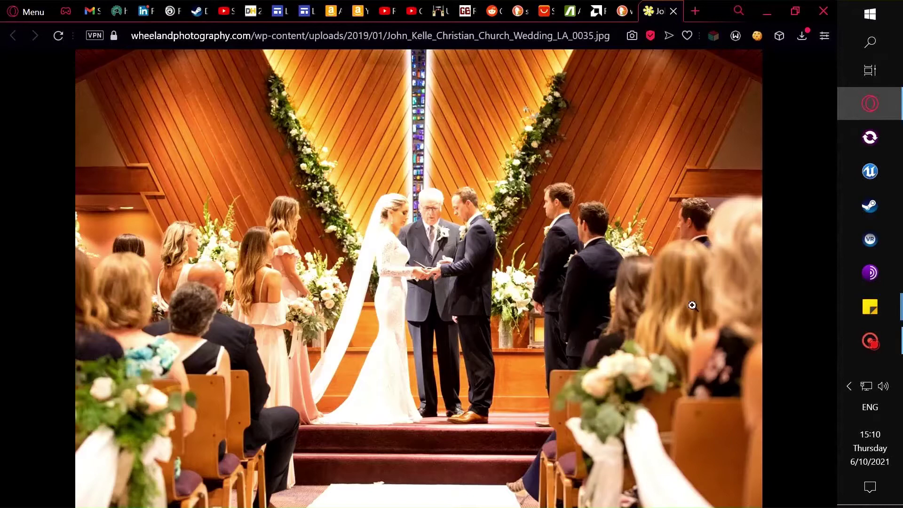
Save the wedding photo from Opera to the Desktop as the JPEG image wedding.jpg
right_click(476, 92)
left_click(532, 137)
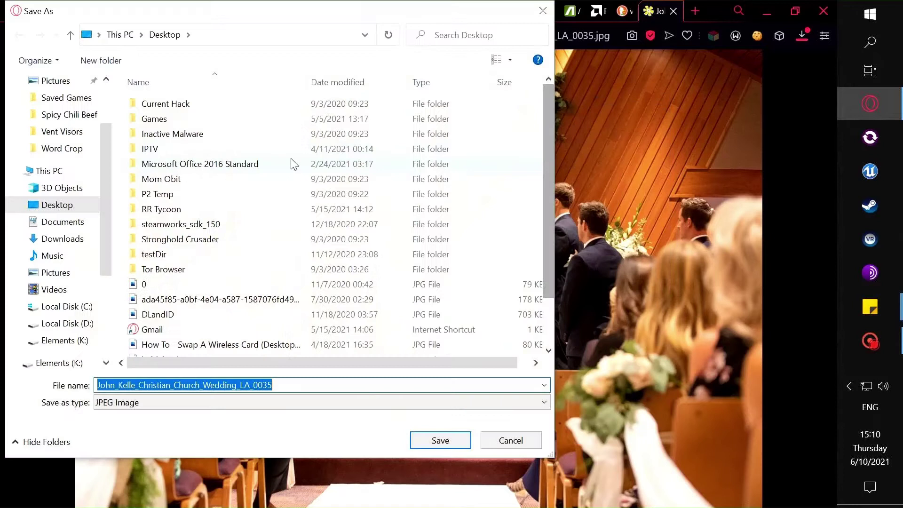
type("wedding")
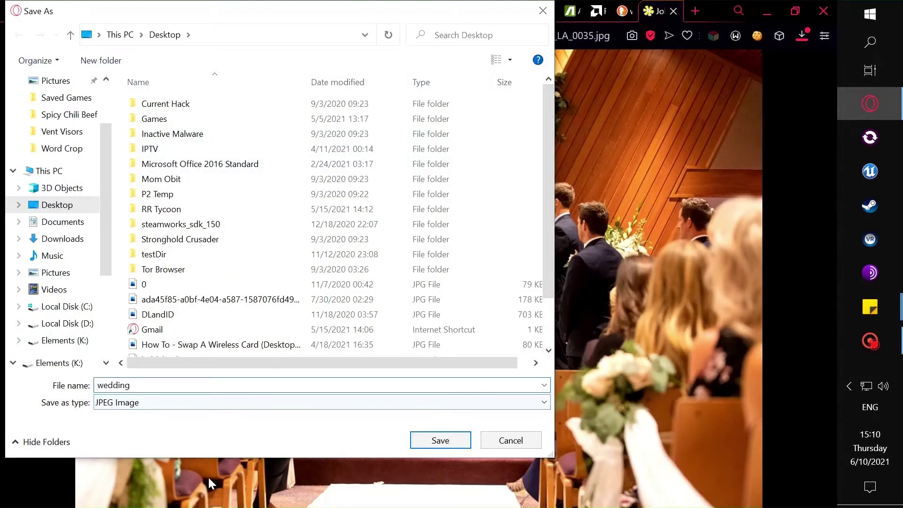
left_click(422, 446)
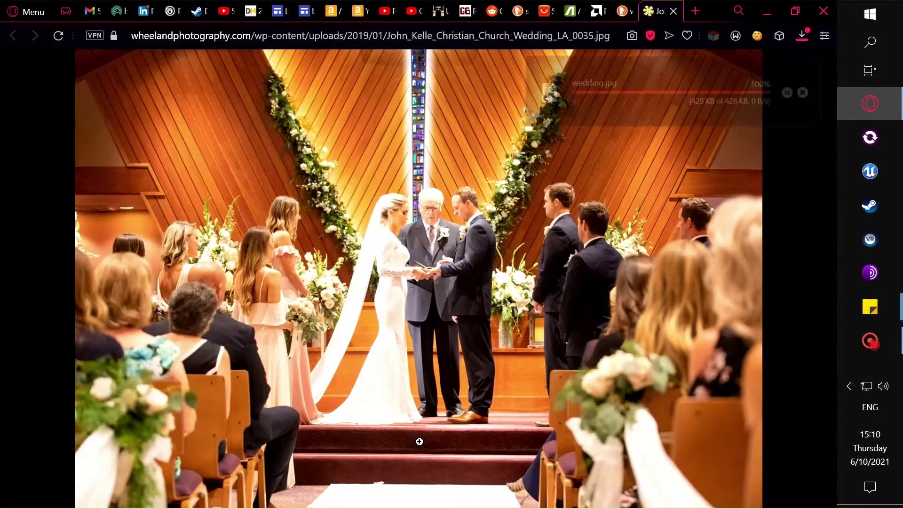
Minimize Opera and check that the wedding image file is on the desktop
left_click(767, 12)
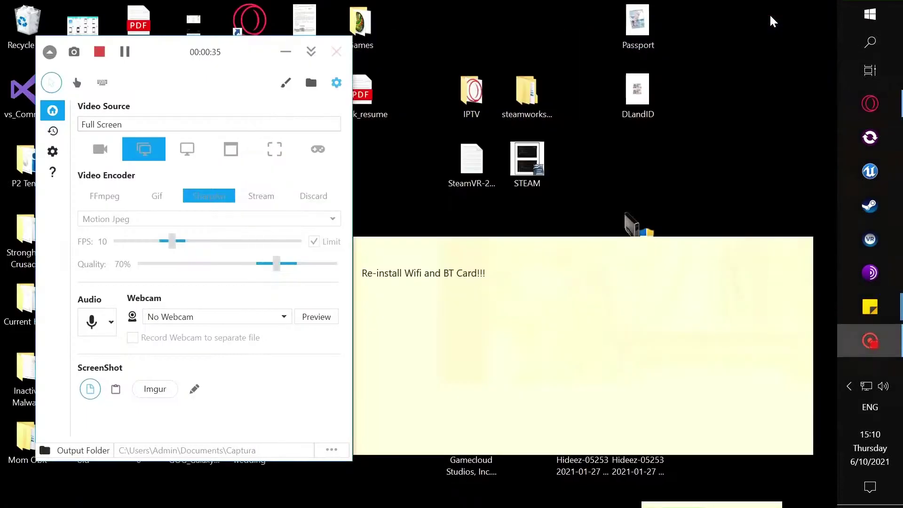
left_click(287, 52)
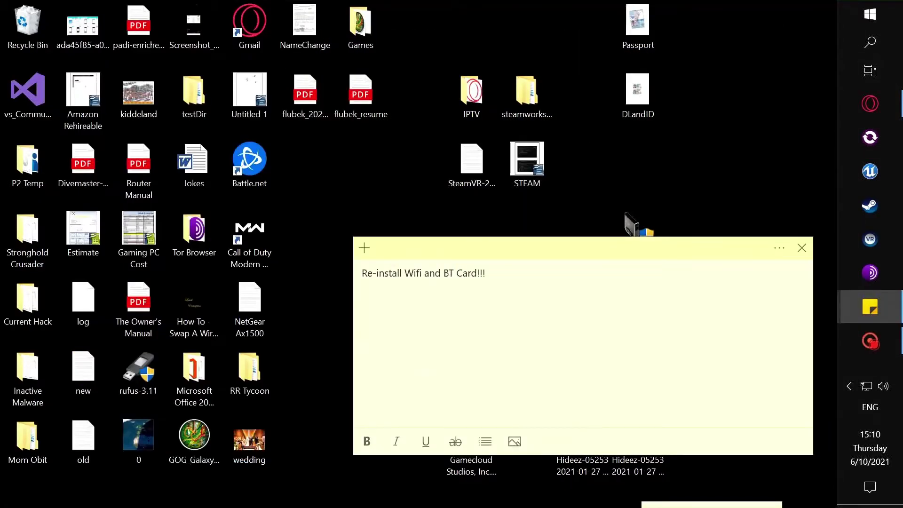
left_click(254, 440)
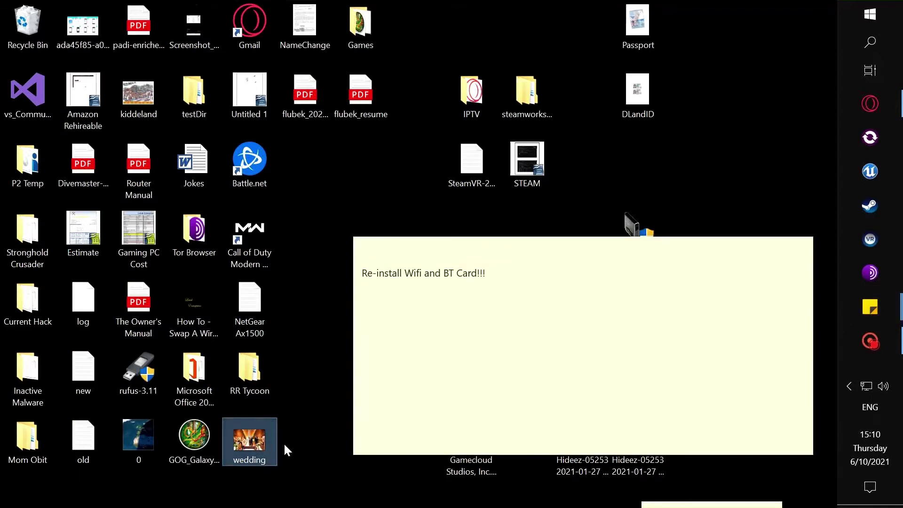
right_click(257, 441)
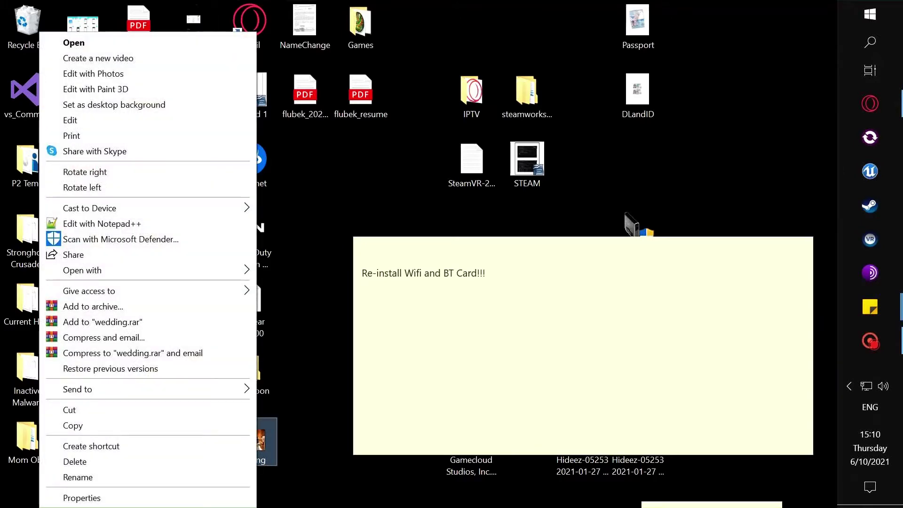
left_click(327, 301)
Launch Word 2016 by searching 'word' from the Start menu
key("super")
type("word")
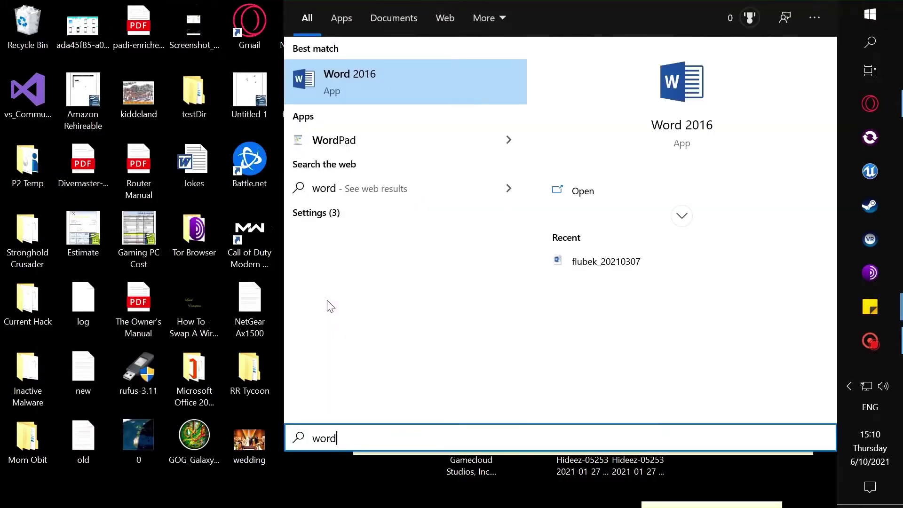
key("Return")
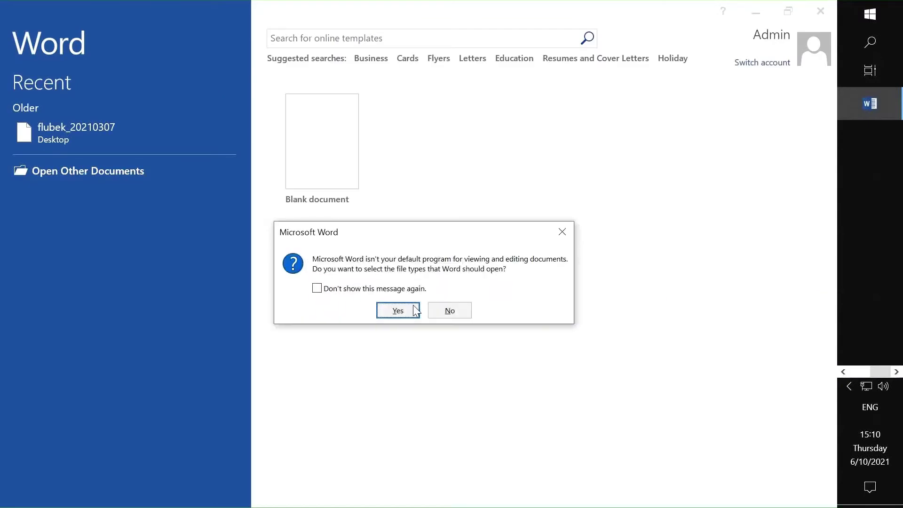
Decline the default-program prompt, create a blank document and paste in the wedding photo
left_click(449, 311)
left_click(338, 186)
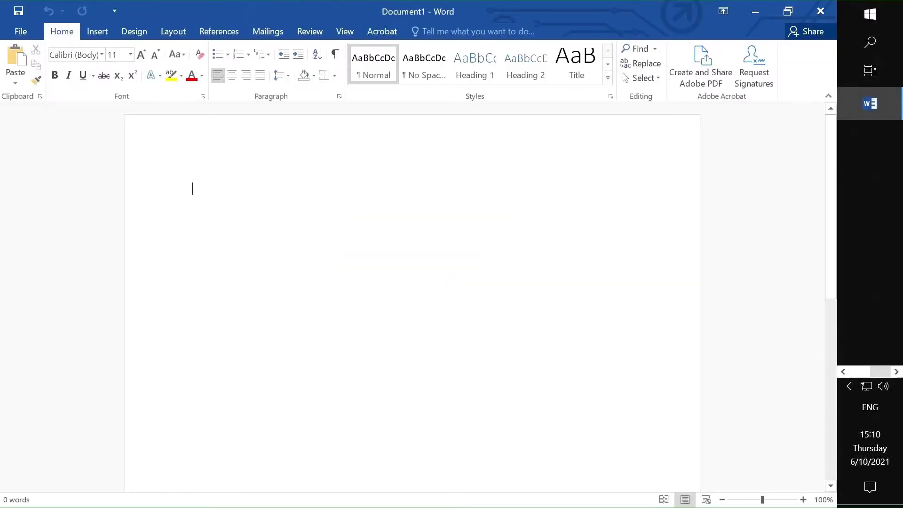
key("ctrl+v")
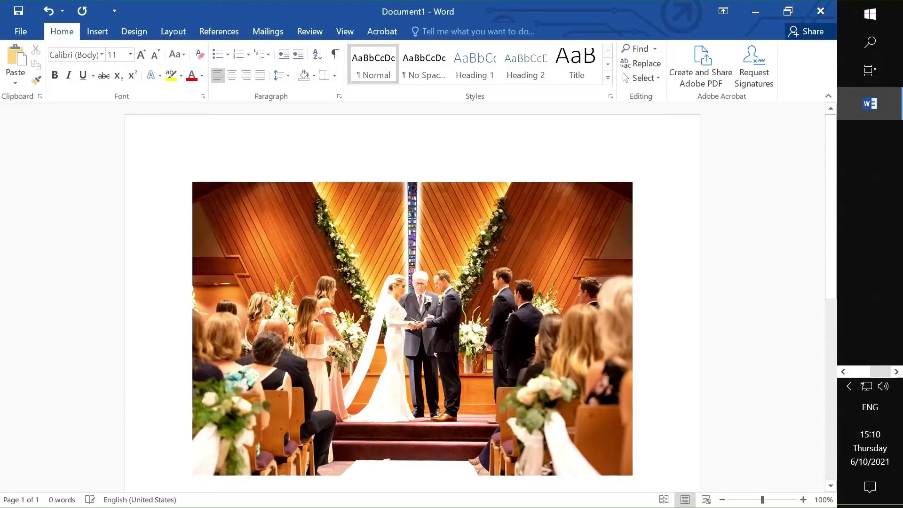
Scroll through the page and select the pasted wedding photo
left_click_drag(829, 151, 828, 263)
left_click(620, 182)
right_click(546, 301)
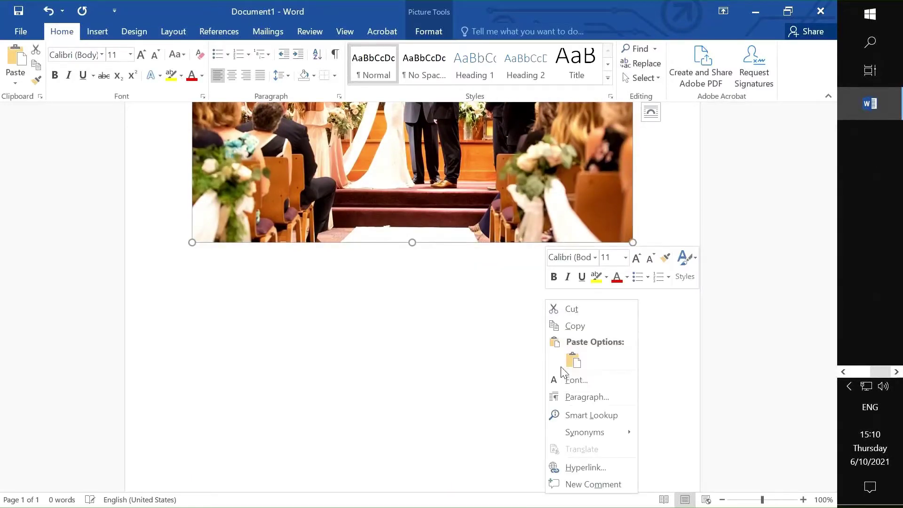
key("Escape")
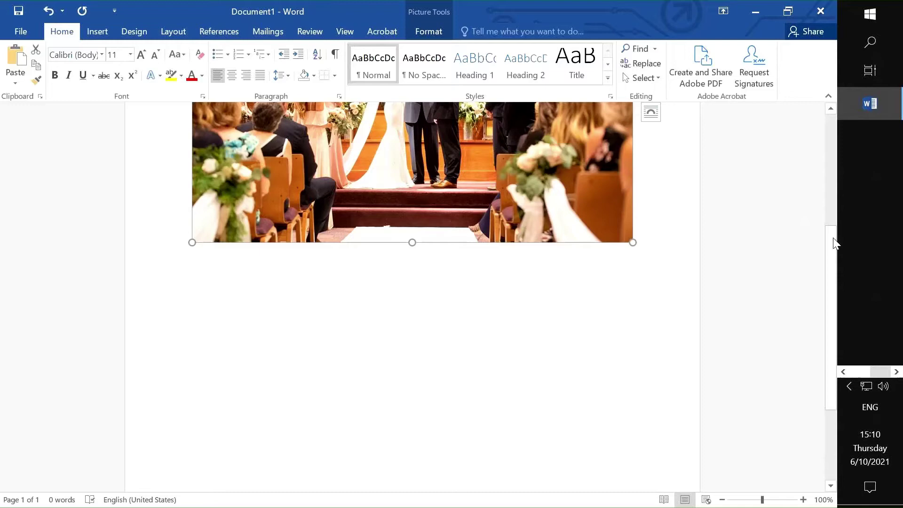
left_click_drag(836, 245, 837, 157)
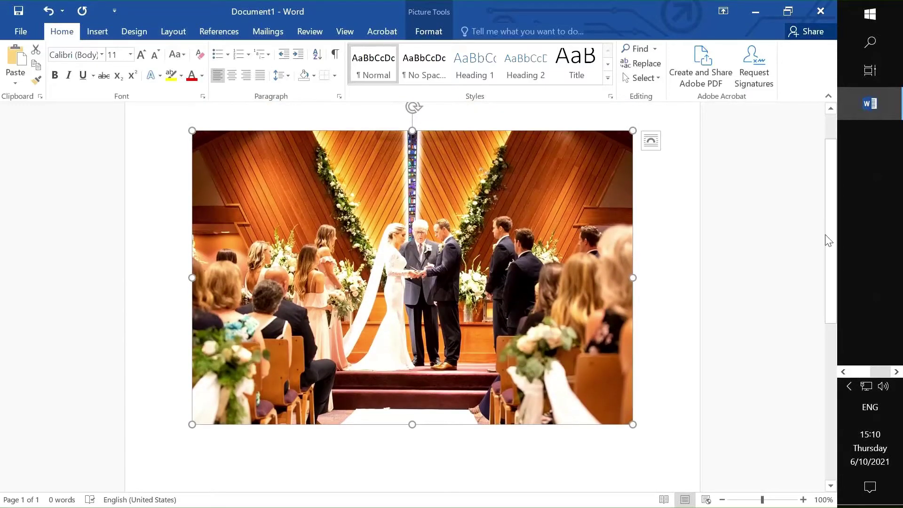
left_click_drag(830, 311, 830, 286)
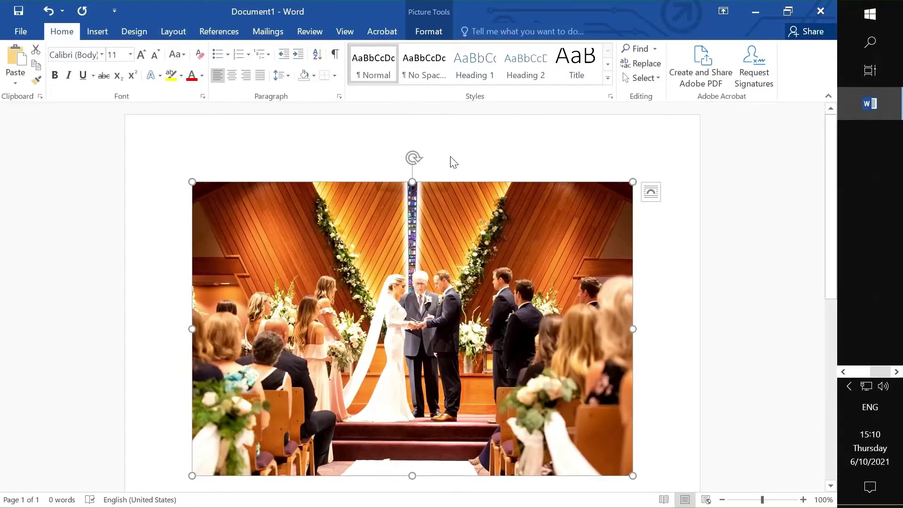
left_click_drag(836, 245, 812, 339)
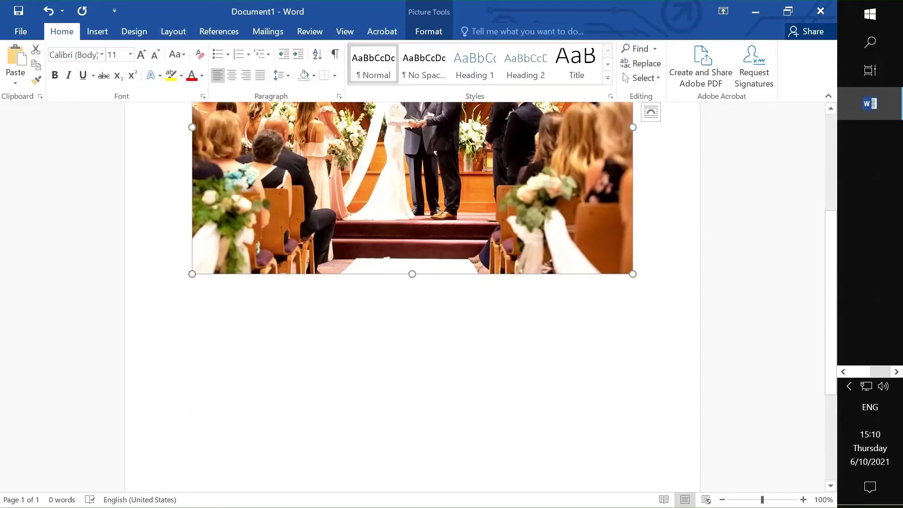
left_click(167, 275)
left_click(433, 191)
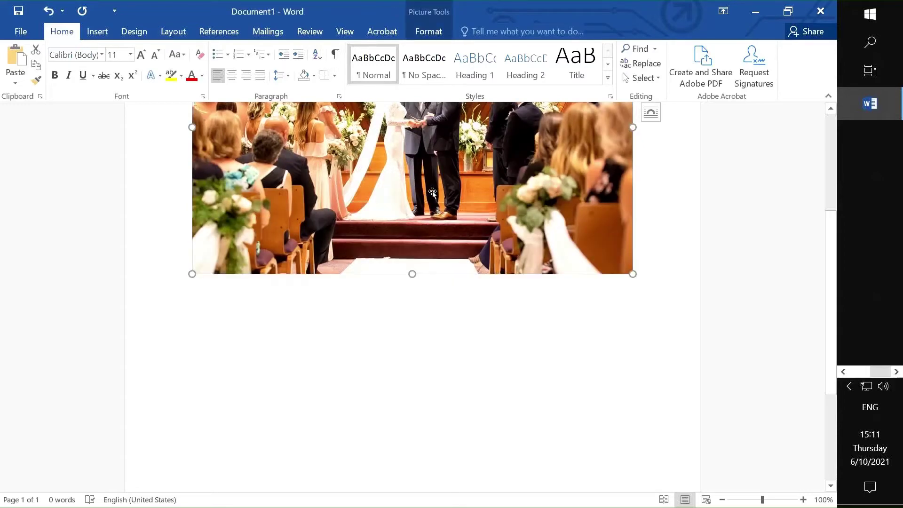
left_click(138, 242)
left_click_drag(831, 312, 830, 217)
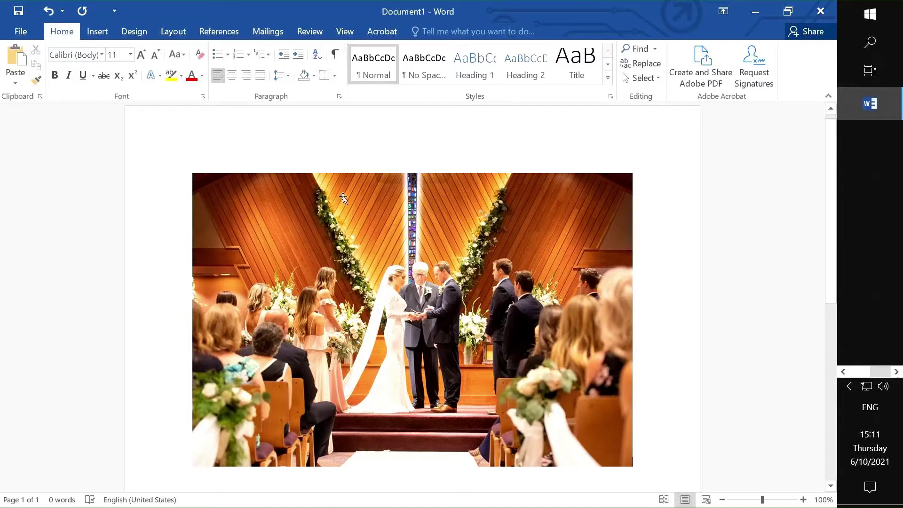
Crop away the ceiling, the steps, the right-side guests and the left-side bridesmaids
left_click(343, 198)
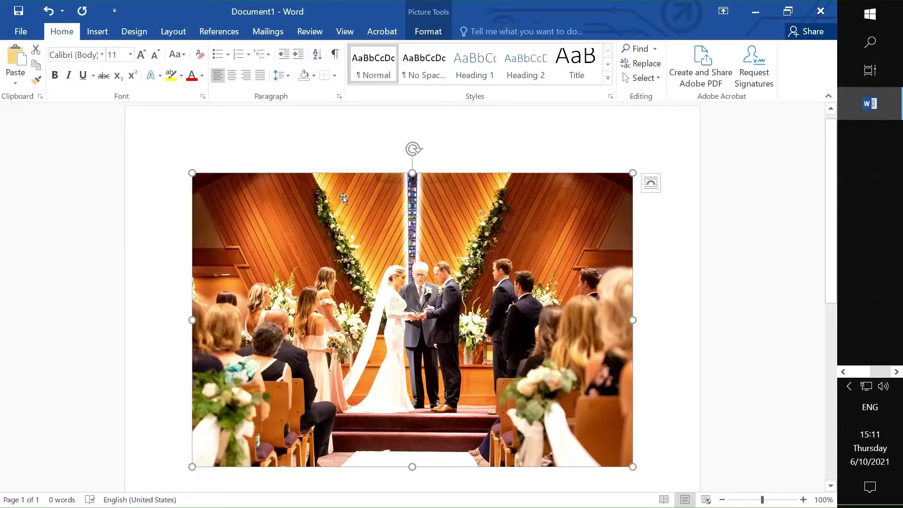
right_click(343, 198)
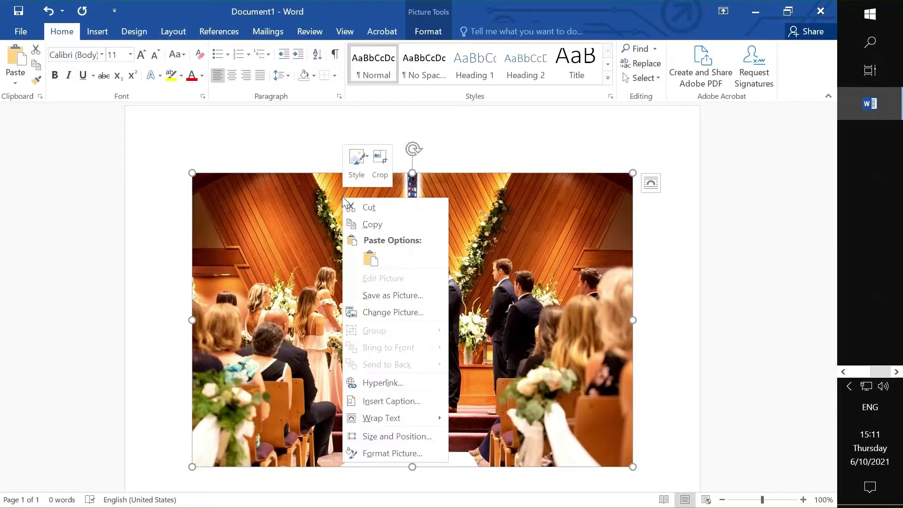
left_click(380, 162)
left_click_drag(412, 174, 412, 252)
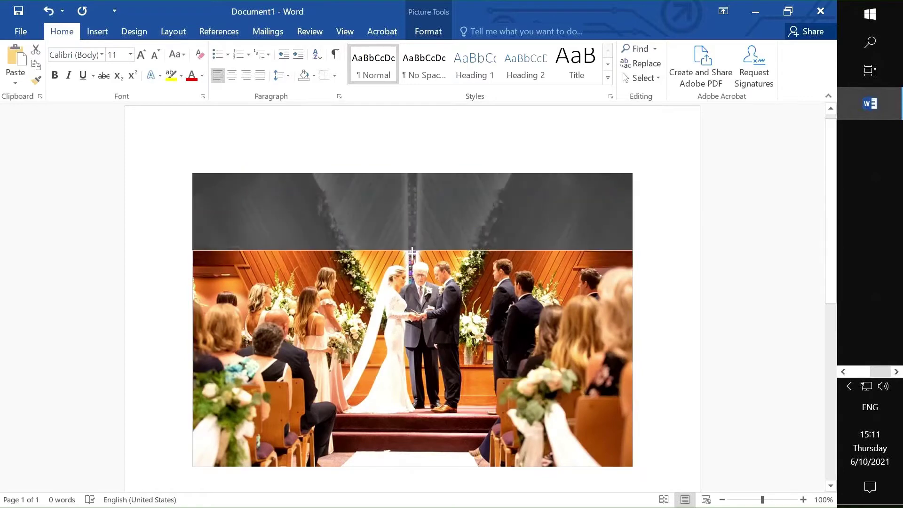
left_click_drag(415, 383, 419, 325)
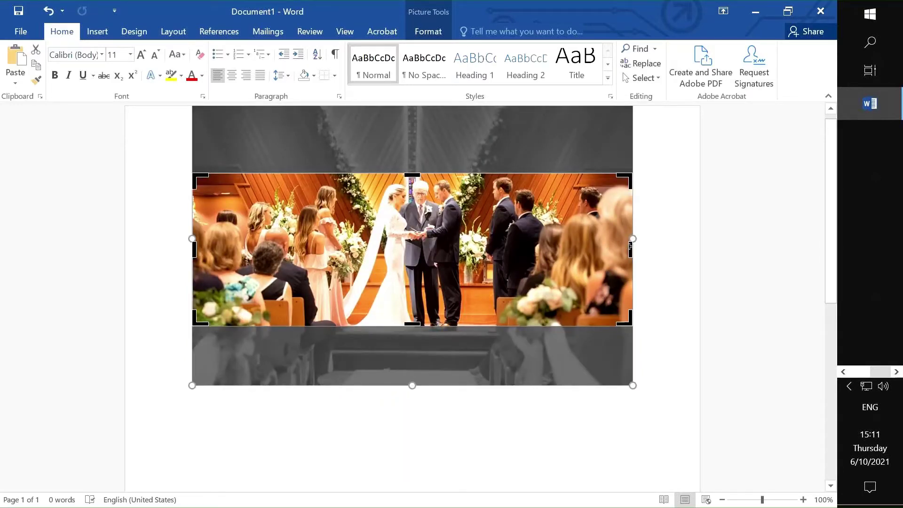
left_click_drag(630, 249, 472, 252)
left_click_drag(194, 247, 362, 246)
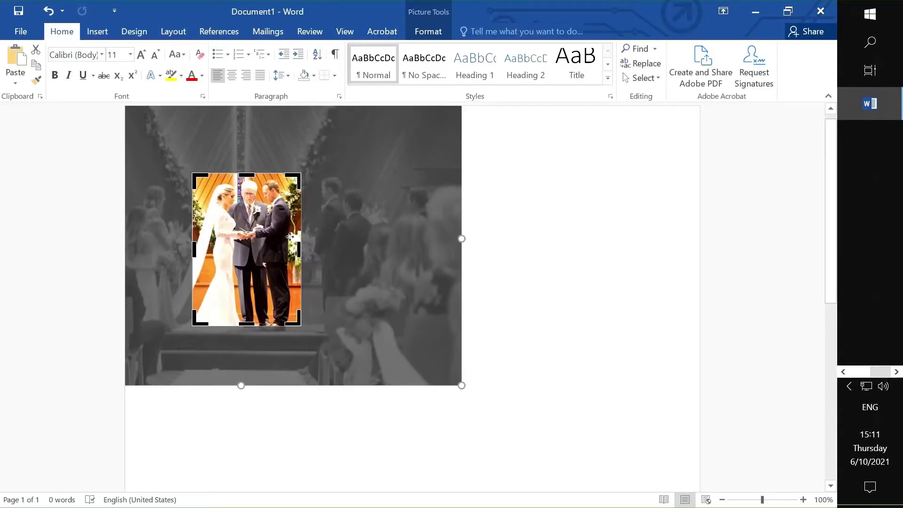
left_click(356, 279)
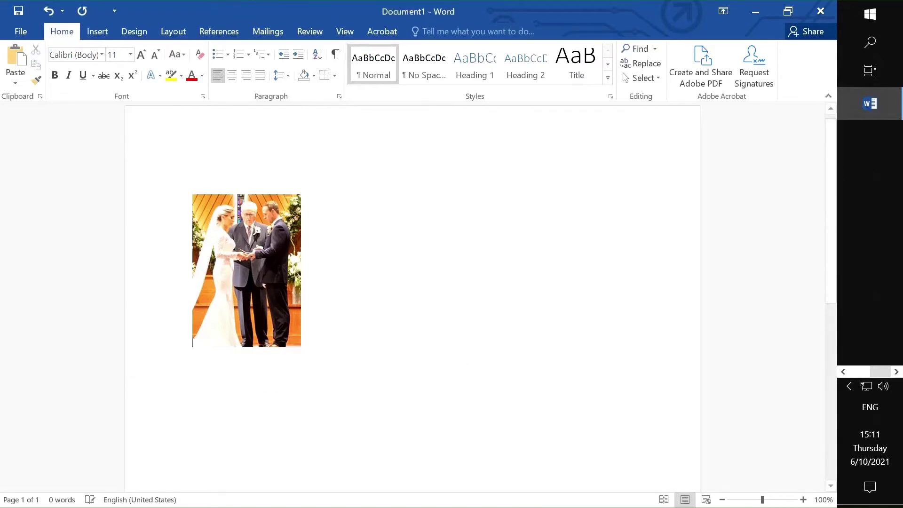
left_click(280, 267)
left_click(304, 268)
left_click(247, 262)
right_click(247, 262)
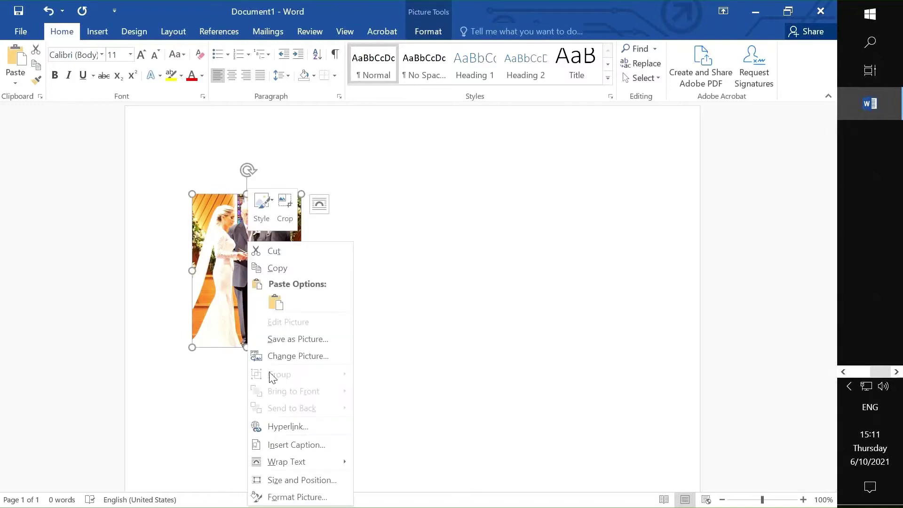
left_click(289, 340)
left_click(395, 322)
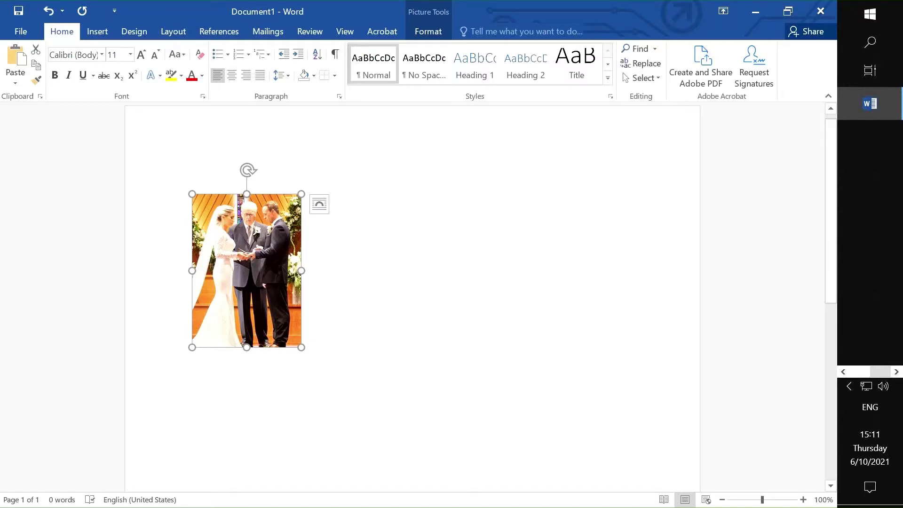
key("ctrl+z")
key("ctrl+z")
key("ctrl+z")
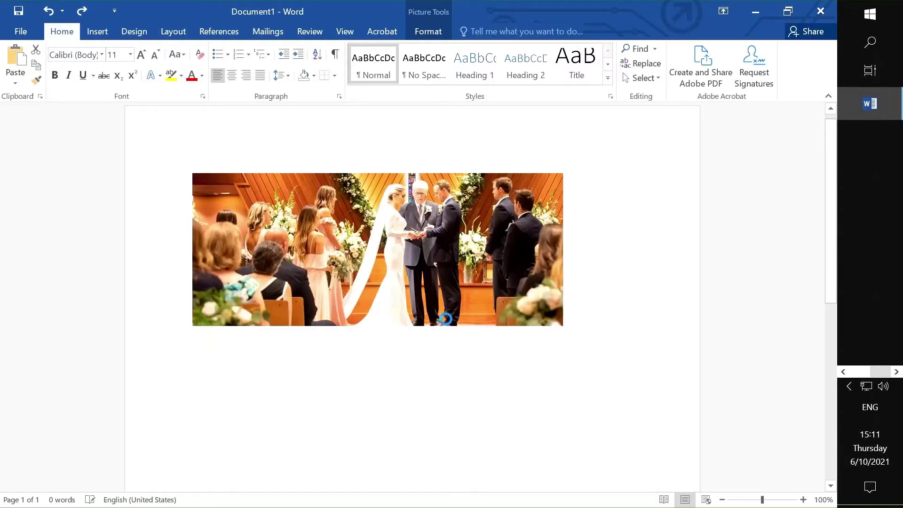
key("ctrl+y")
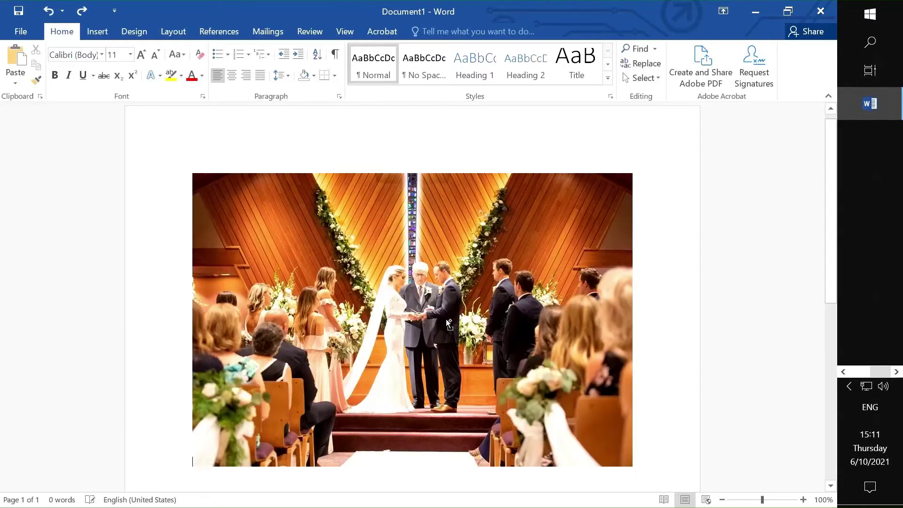
key("ctrl+y")
key("ctrl+y")
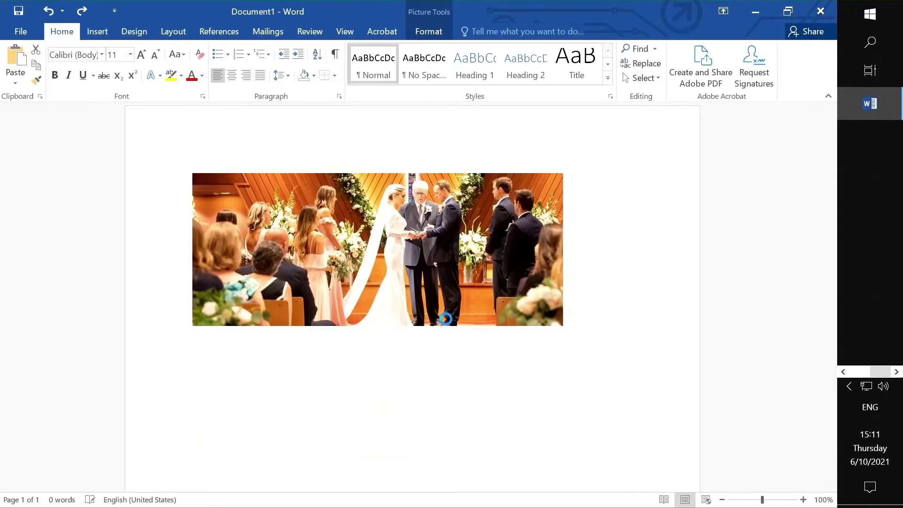
left_click(264, 225)
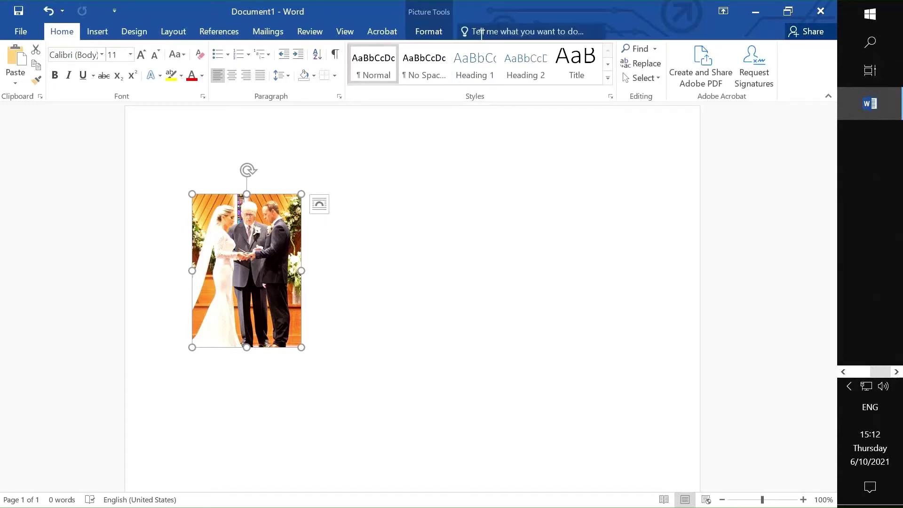
Compress the picture via Tell me 'compr' with Delete cropped areas of pictures enabled
left_click(534, 31)
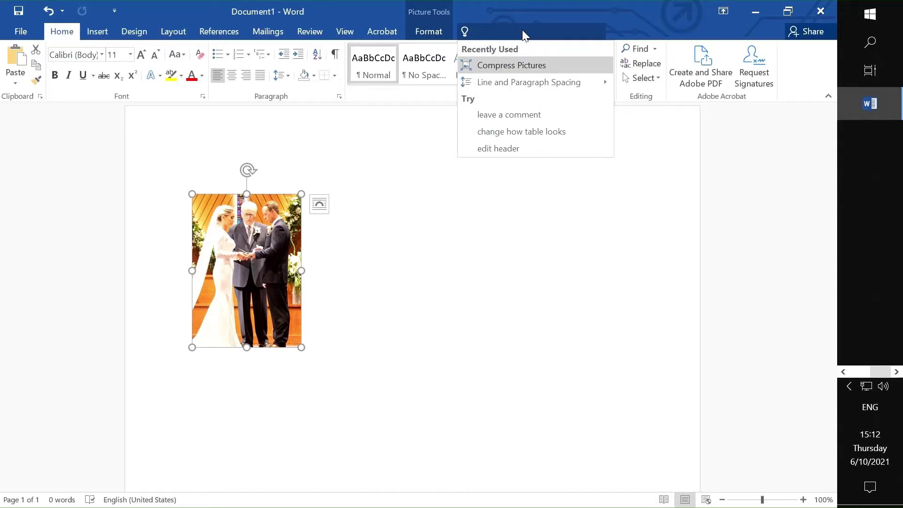
type("compr")
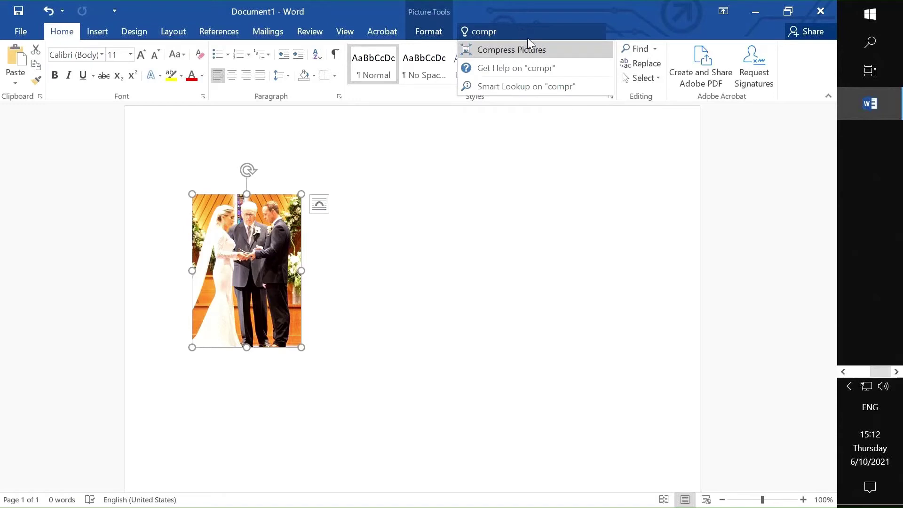
left_click(531, 49)
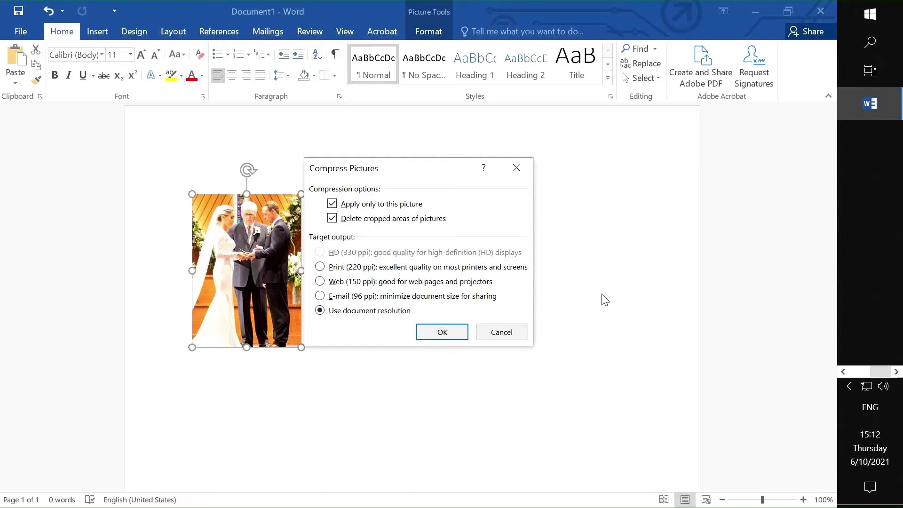
left_click(366, 207)
left_click(389, 221)
left_click(438, 335)
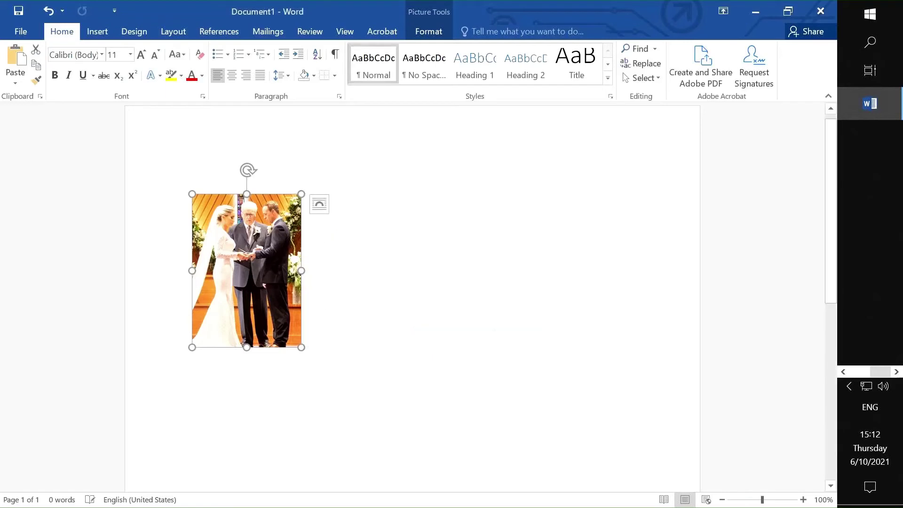
Save the cropped picture to the Desktop as JPEG wedding.jpg, replacing the existing file
key("Escape")
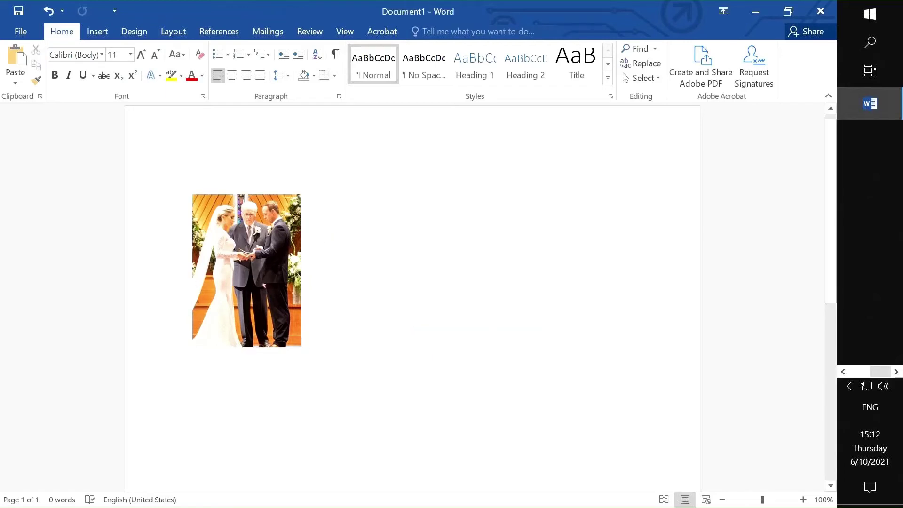
right_click(259, 242)
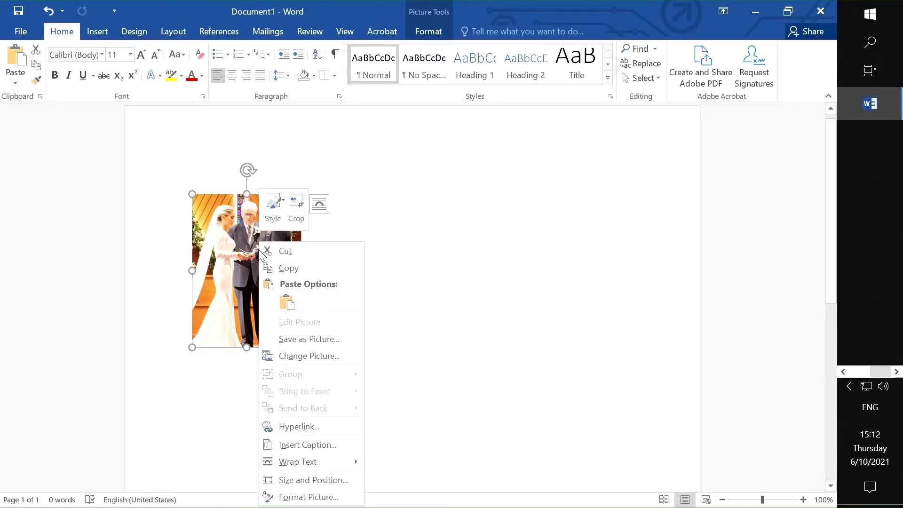
left_click(304, 342)
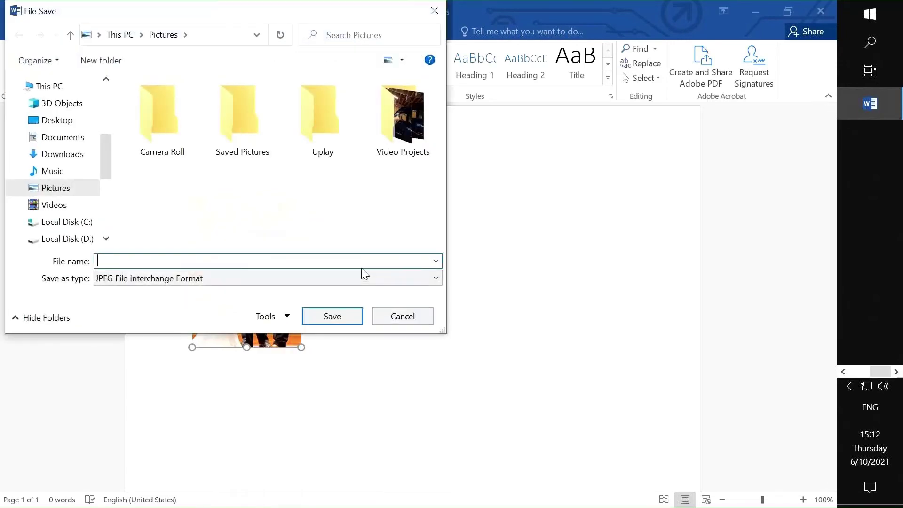
left_click(71, 120)
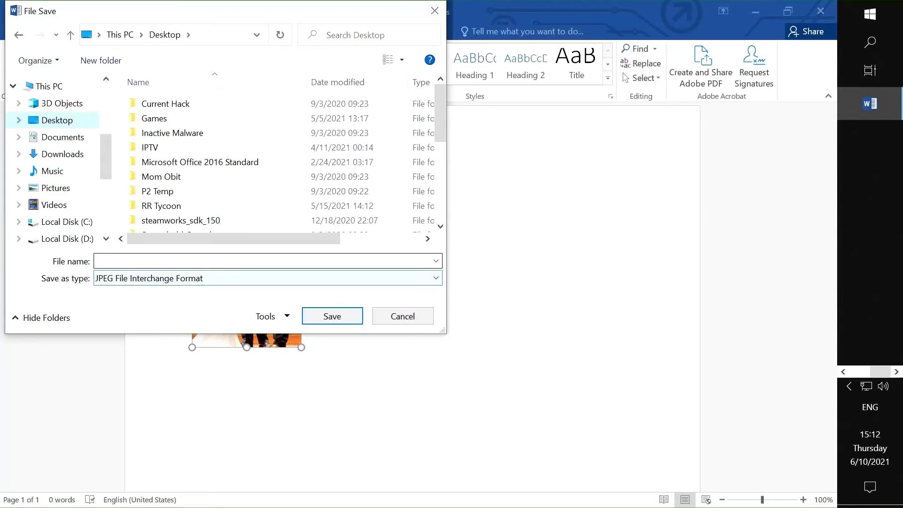
type("wedding")
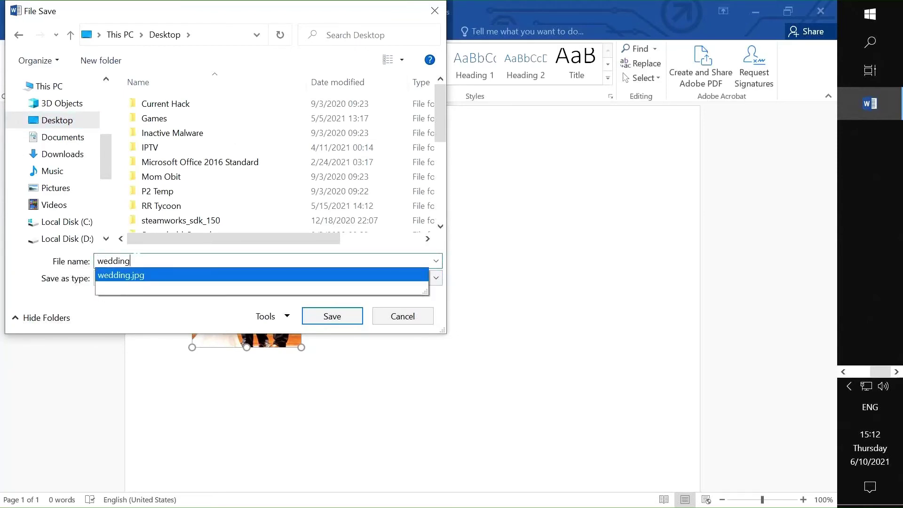
left_click(208, 308)
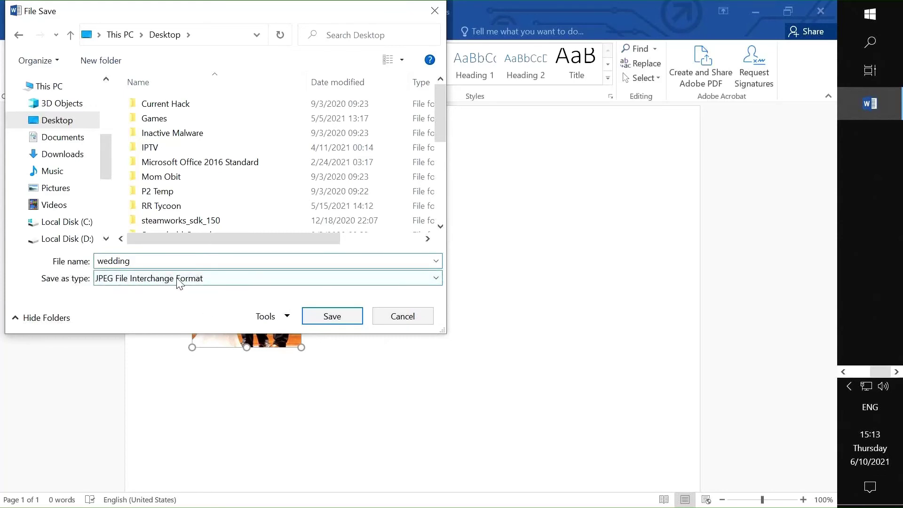
left_click(161, 279)
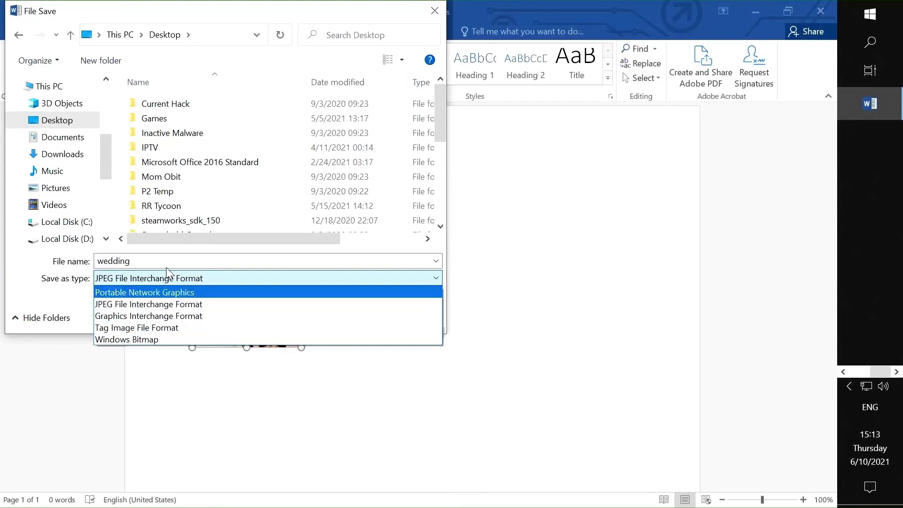
left_click(188, 261)
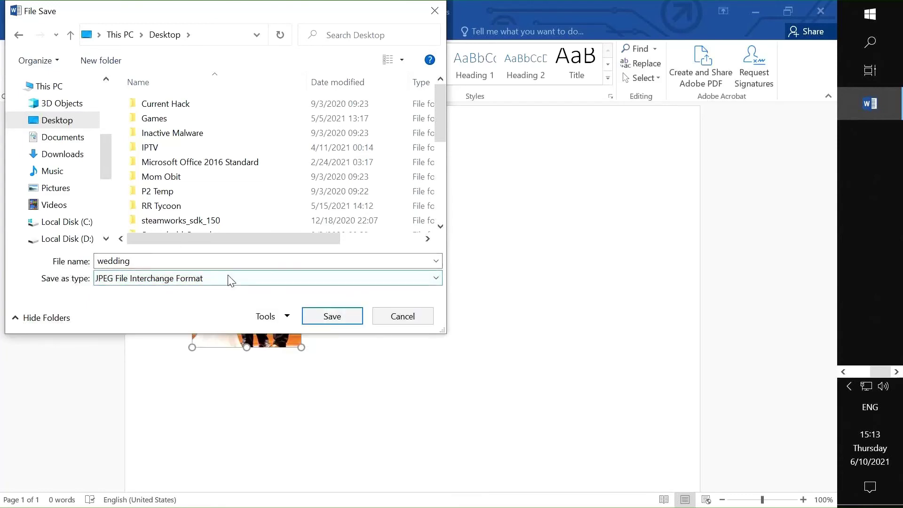
left_click(330, 317)
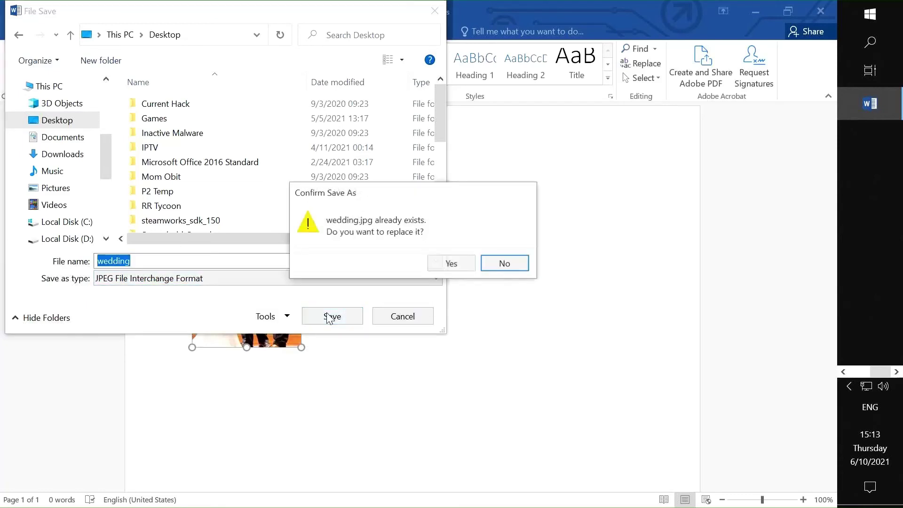
left_click(443, 262)
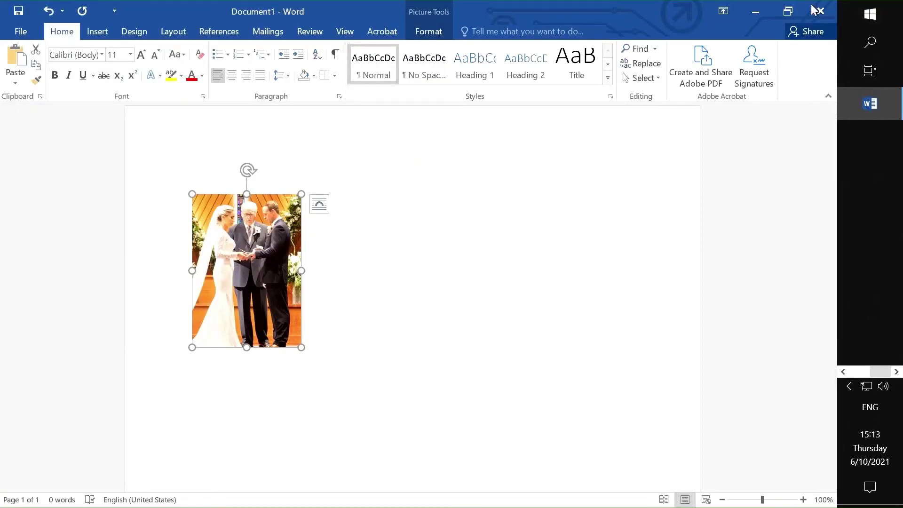
left_click(752, 9)
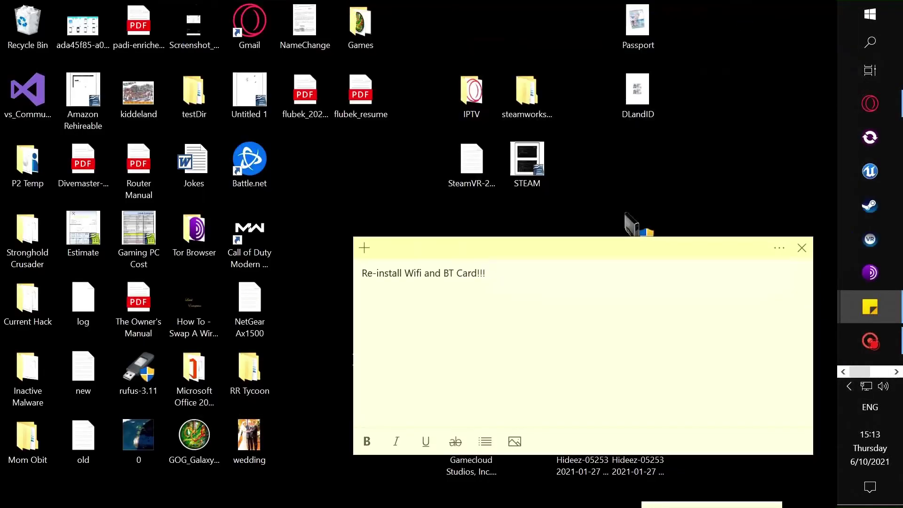
double_click(253, 425)
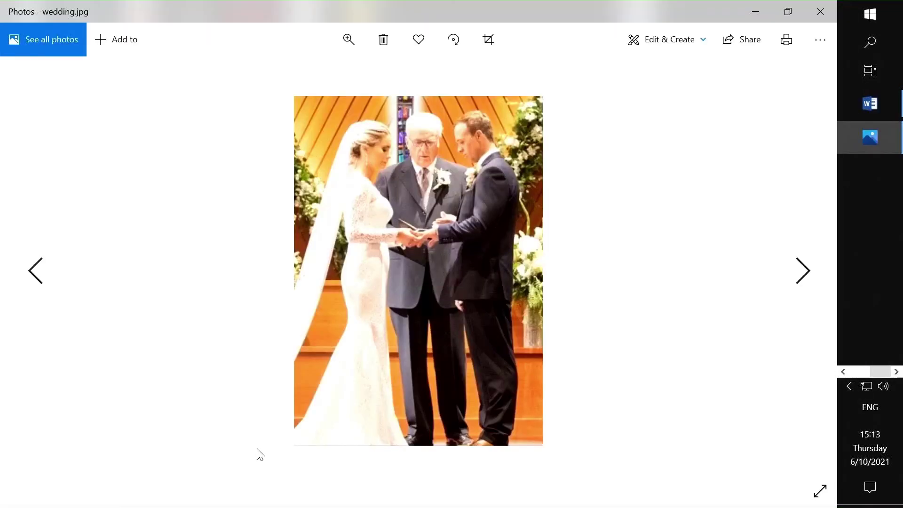
left_click(832, 10)
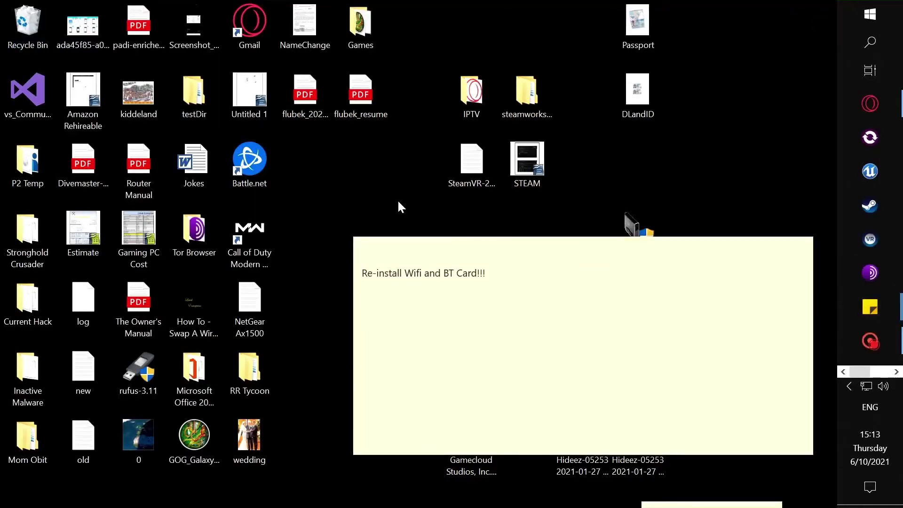